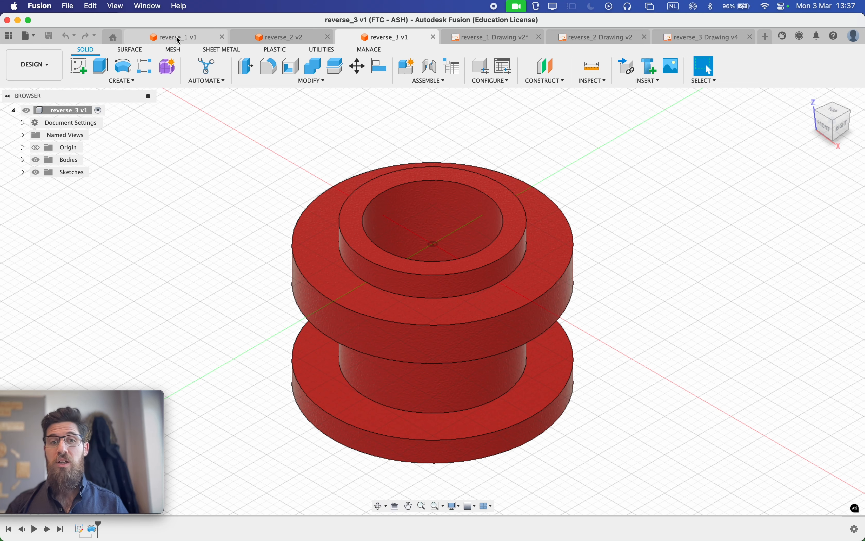
Examine the reverse_1 model from another angle, consult its drawing, and replay its feature history.
left_click(177, 37)
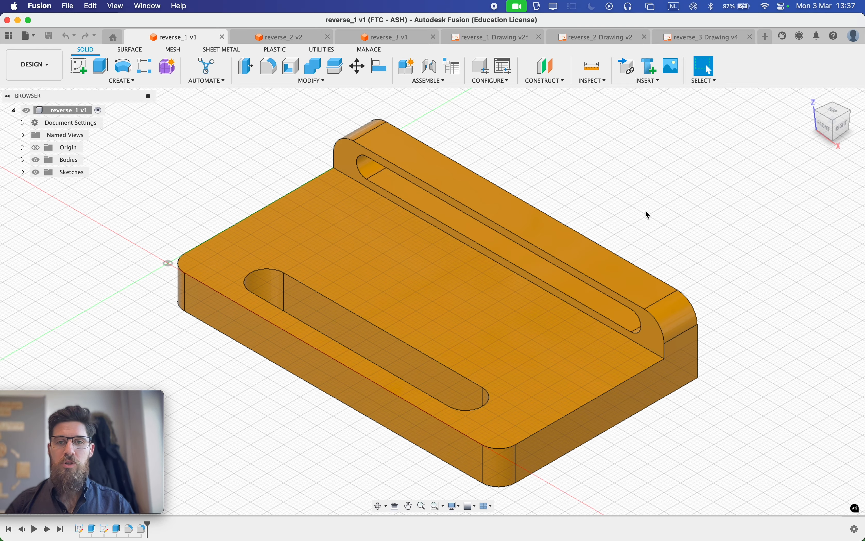
middle_click_drag(645, 214, 605, 200, "shift")
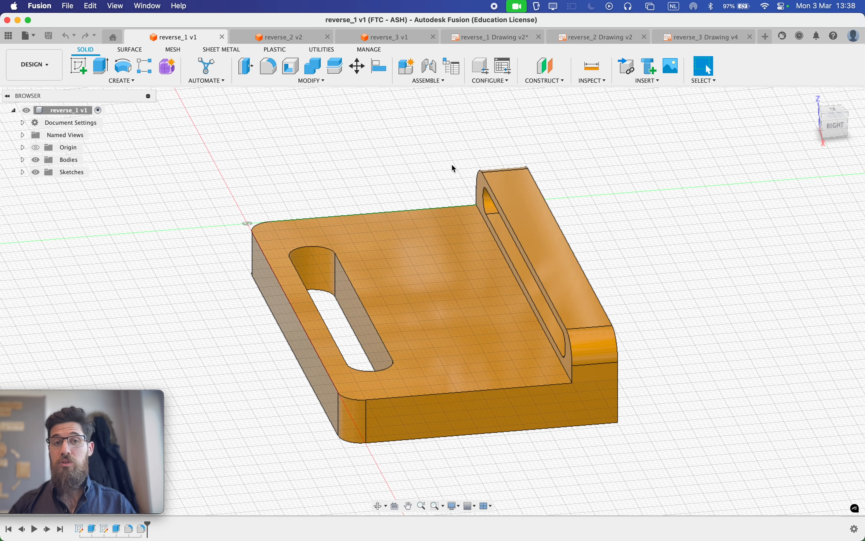
left_click(490, 37)
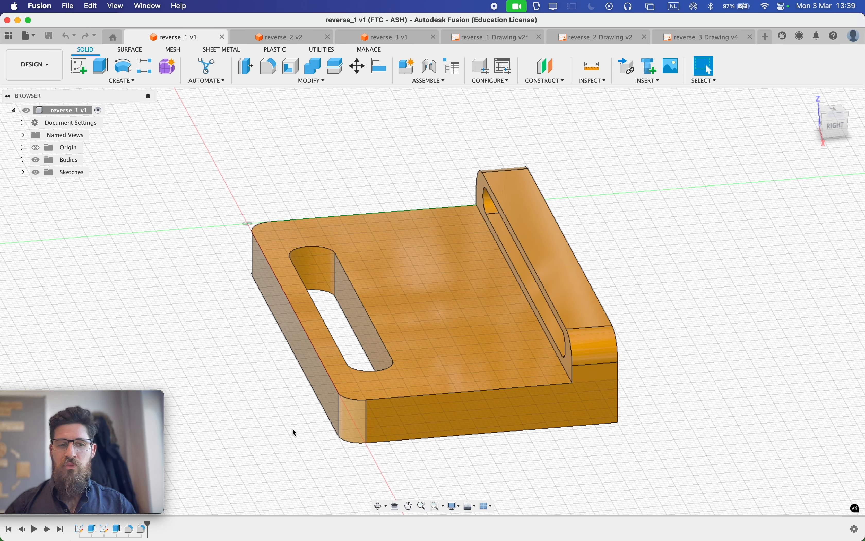
left_click(35, 529)
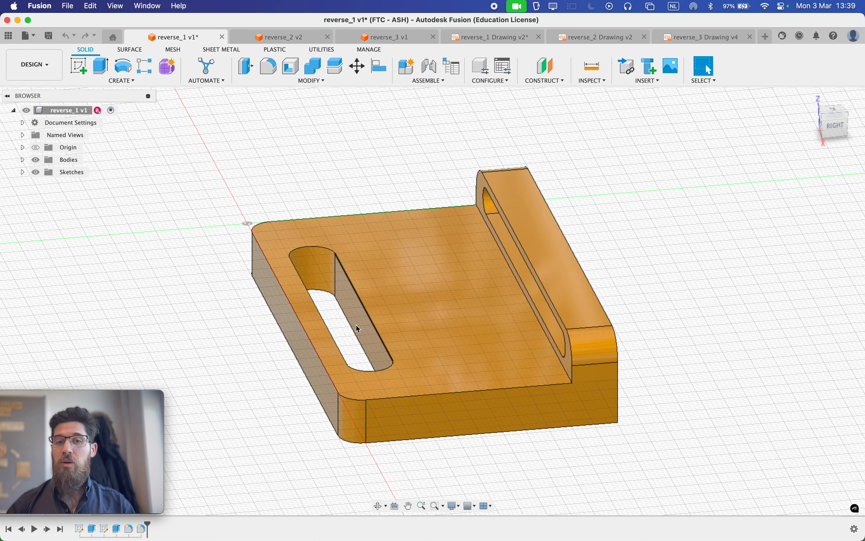
Review the reverse_2 model with its underside, drawing and feature history replay, and look over the reverse_3 model and drawing.
key("ctrl+Tab")
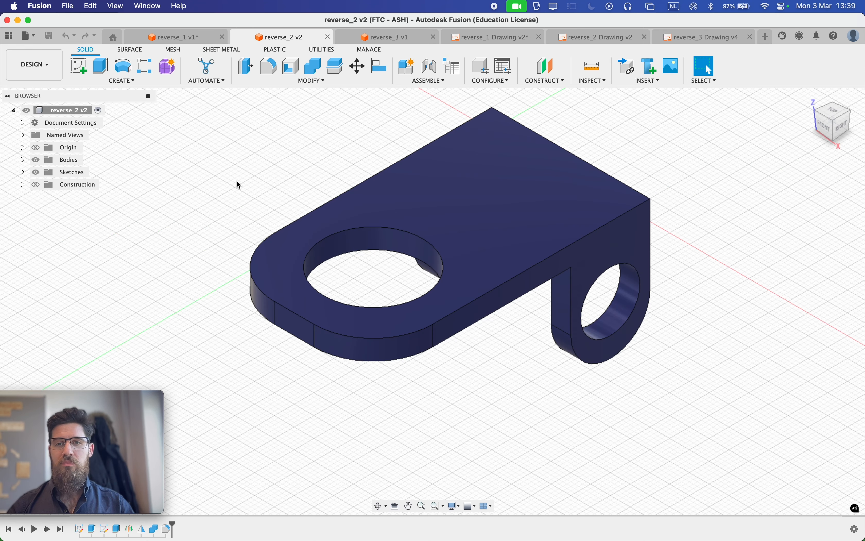
mouse_move(394, 174)
middle_mouse_down("shift")
mouse_move(247, 236)
mouse_move(367, 208)
mouse_move(451, 203)
mouse_move(581, 222)
mouse_move(339, 198)
mouse_move(318, 168)
middle_mouse_up("shift")
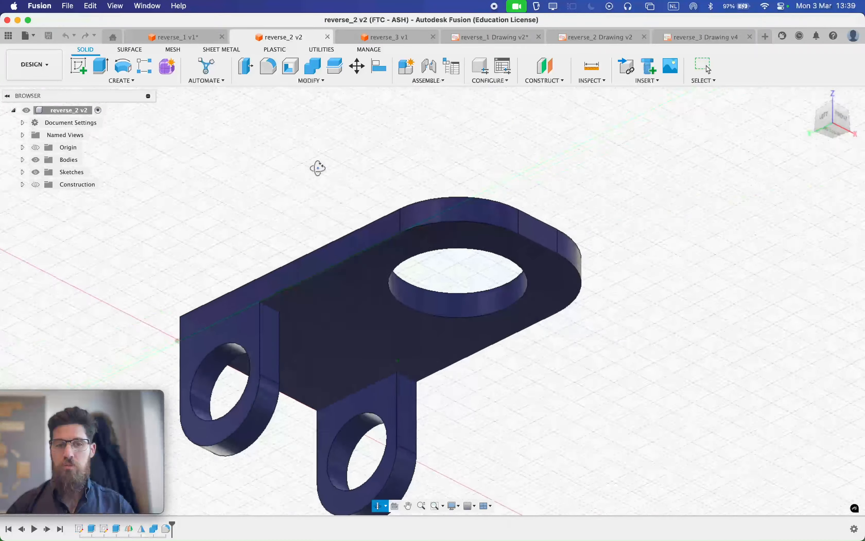
left_click(601, 37)
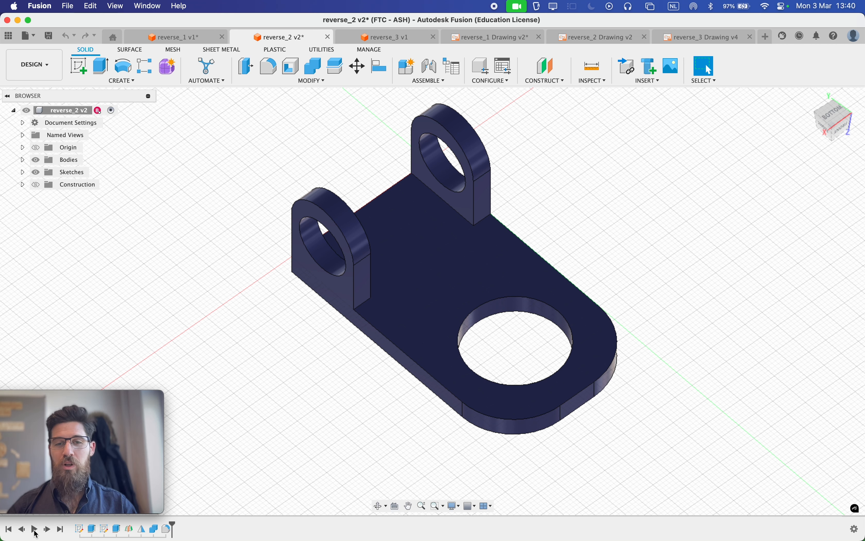
left_click(35, 532)
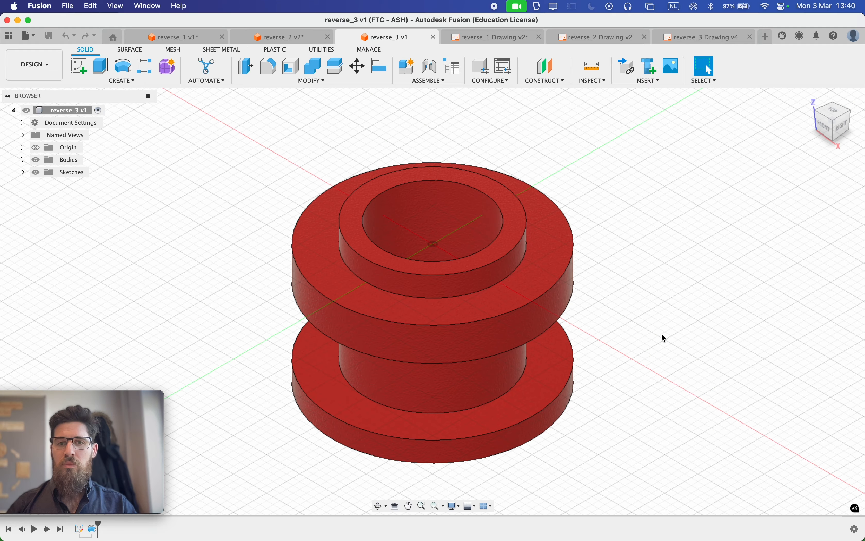
middle_click_drag(667, 348, 537, 368, "shift")
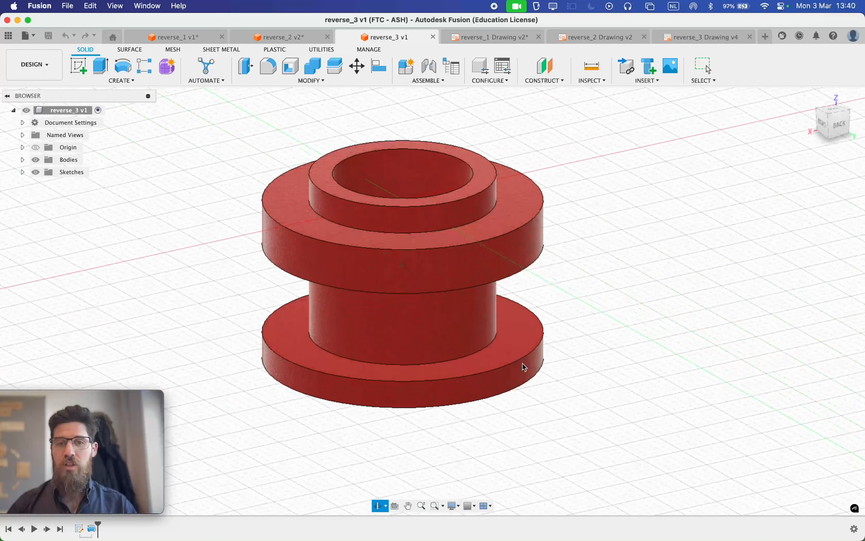
left_click(703, 37)
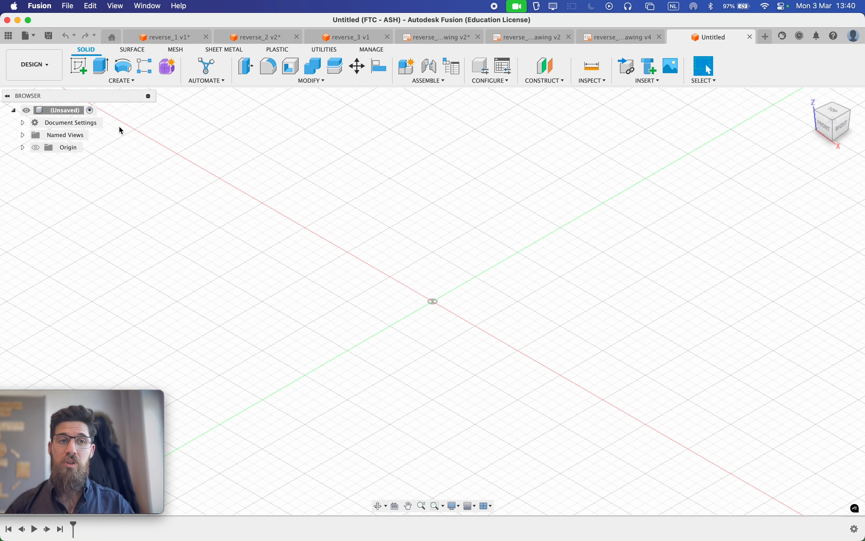
Sketch two overlapping rectangles from the origin on the horizontal XY plane, 25 × 75 mm and 35 × 75 mm, and finish the sketch.
left_click(83, 68)
left_click(481, 302)
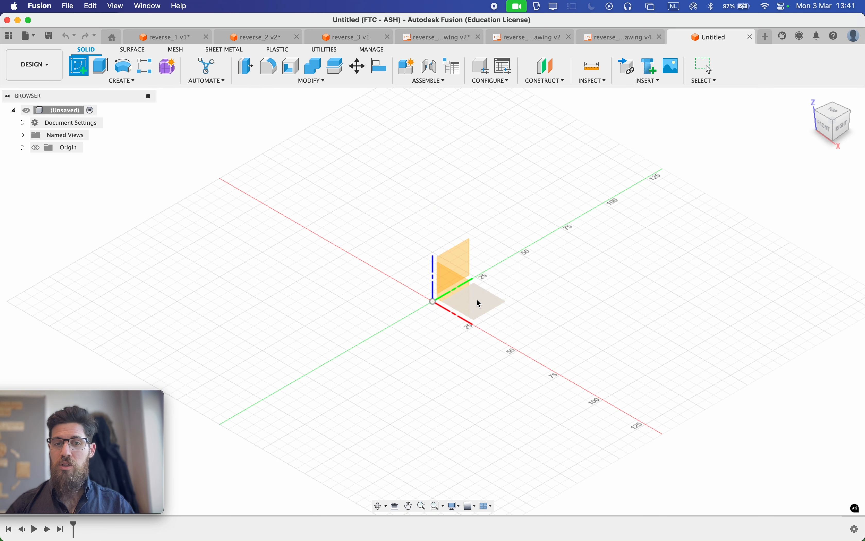
key("r")
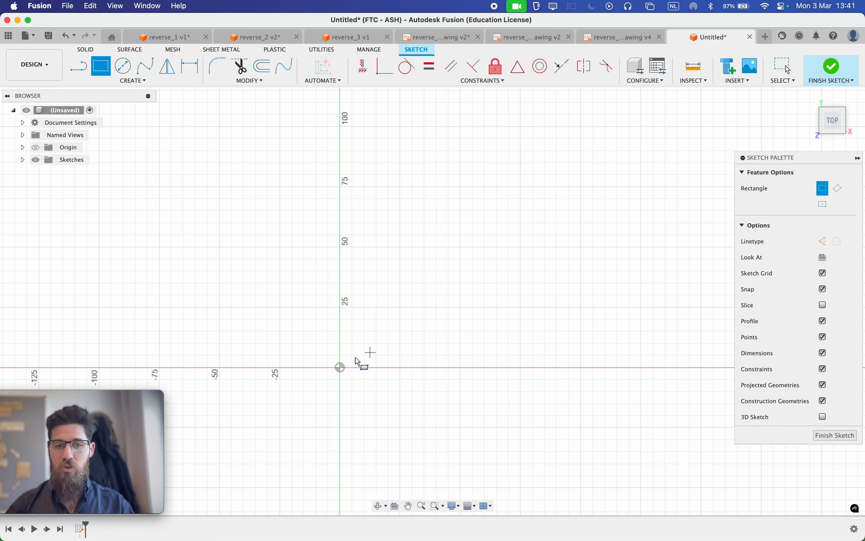
left_click(340, 367)
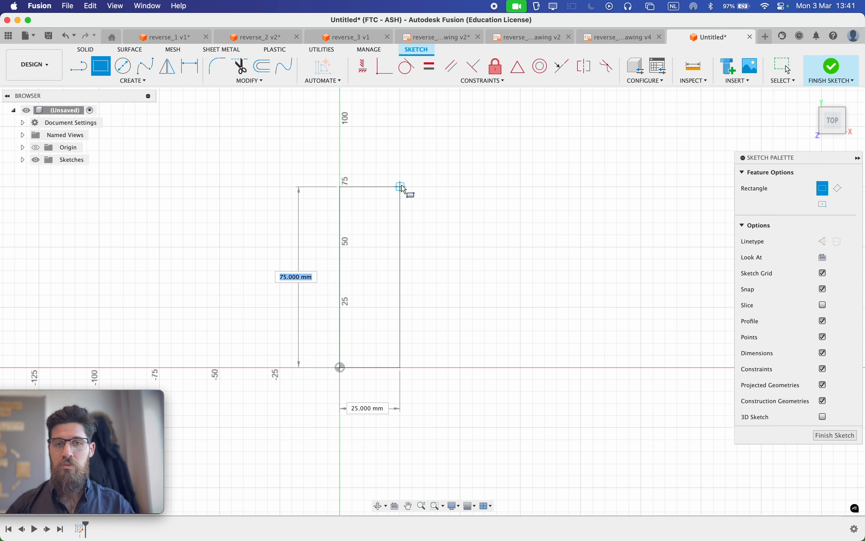
left_click(401, 187)
left_click(341, 367)
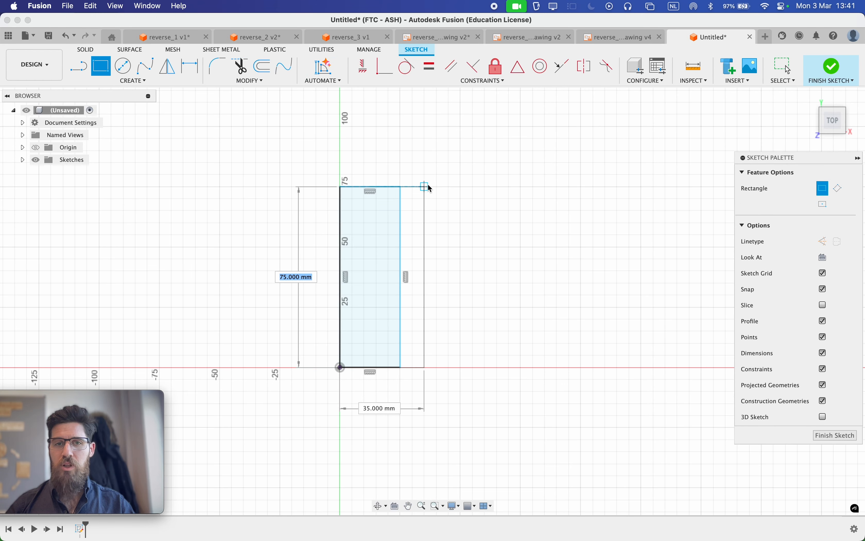
left_click(425, 186)
key("Escape")
scroll(467, 236, "up", 2)
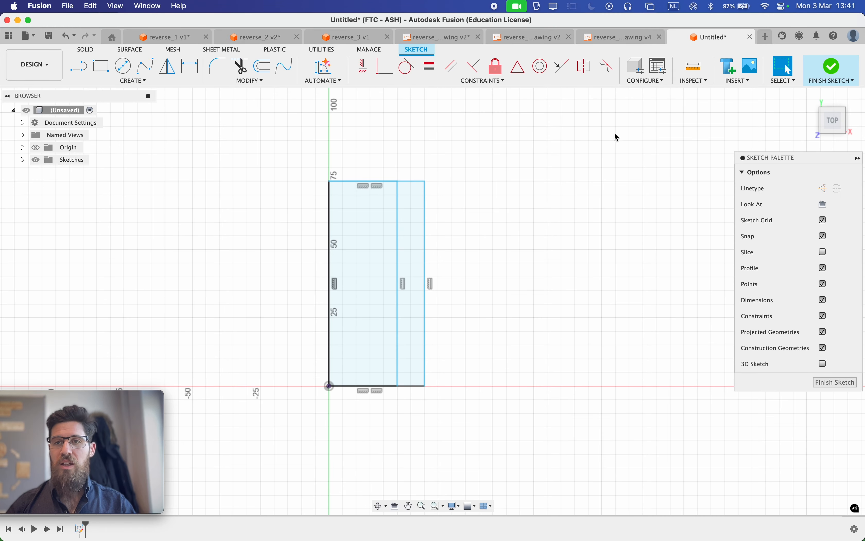
left_click(831, 68)
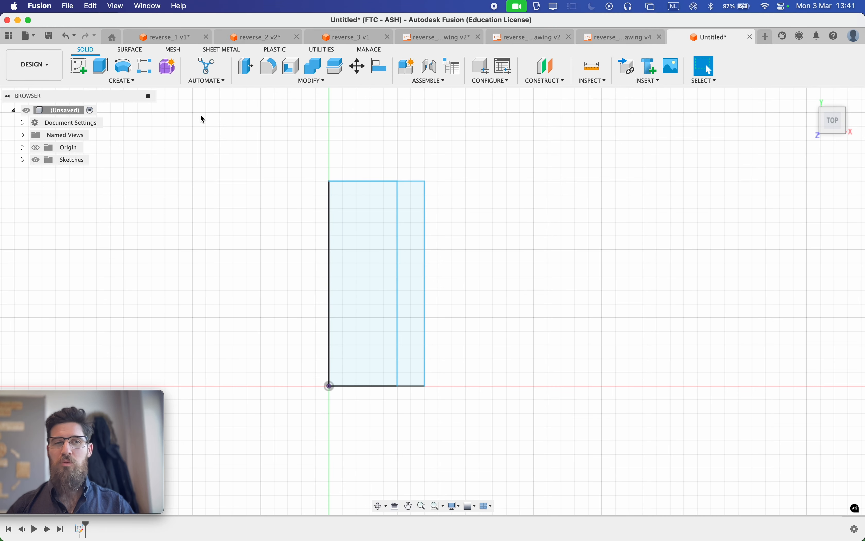
Revolve the narrow outer strip 190 degrees about the rectangles' long edge through the origin as a new body.
left_click(122, 70)
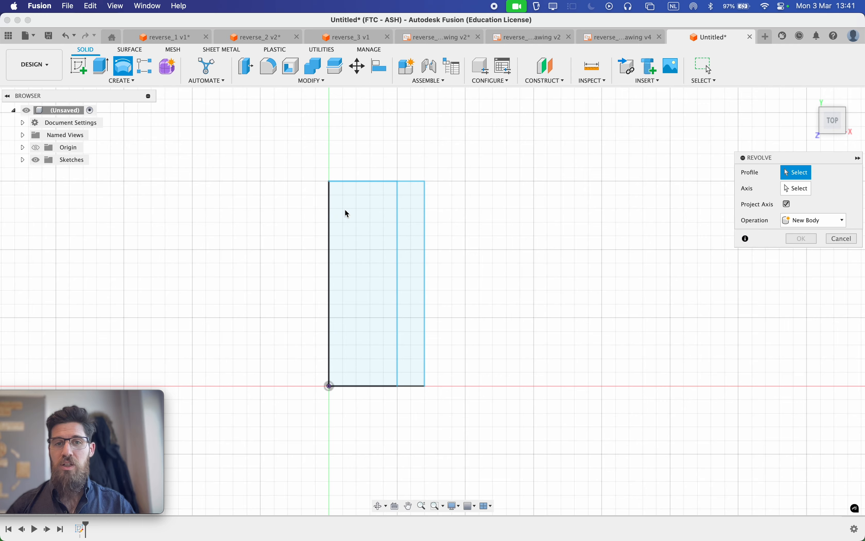
left_click(410, 232)
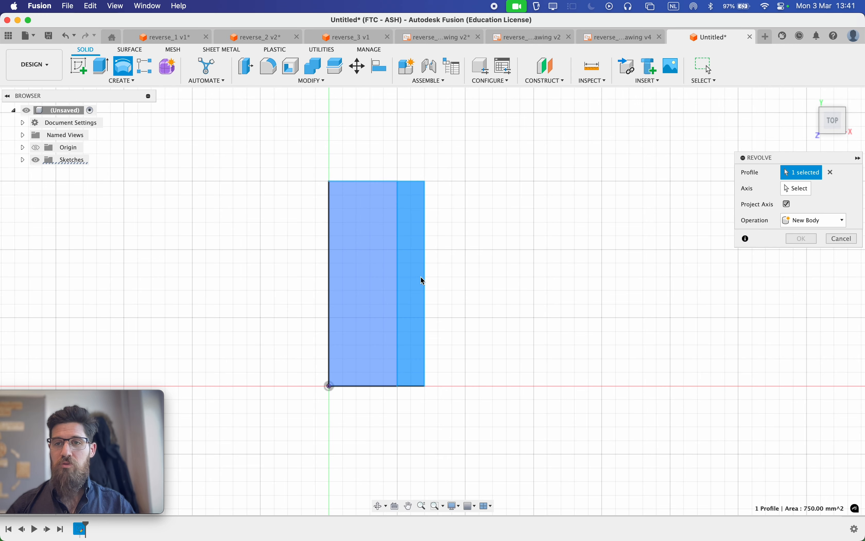
left_click(800, 191)
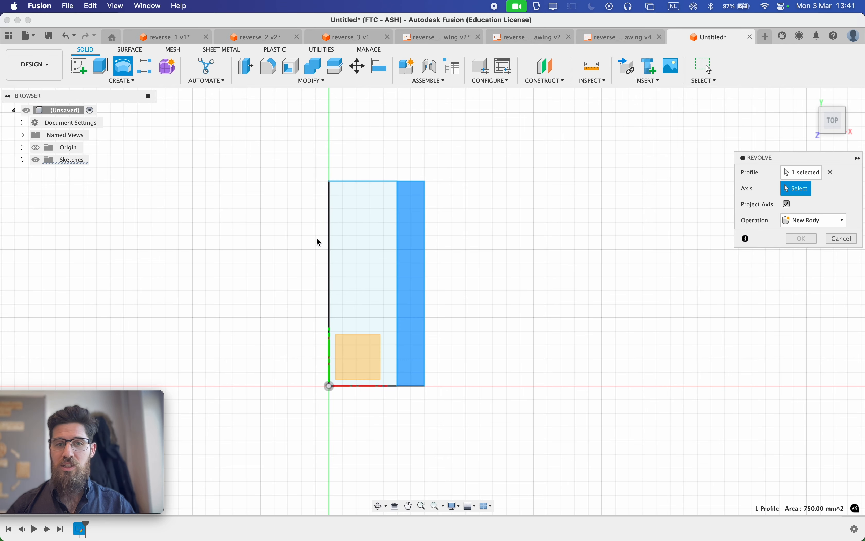
left_click(329, 241)
mouse_move(483, 245)
middle_mouse_down("shift")
mouse_move(490, 283)
mouse_move(479, 297)
middle_mouse_up("shift")
left_click_drag(381, 305, 315, 283)
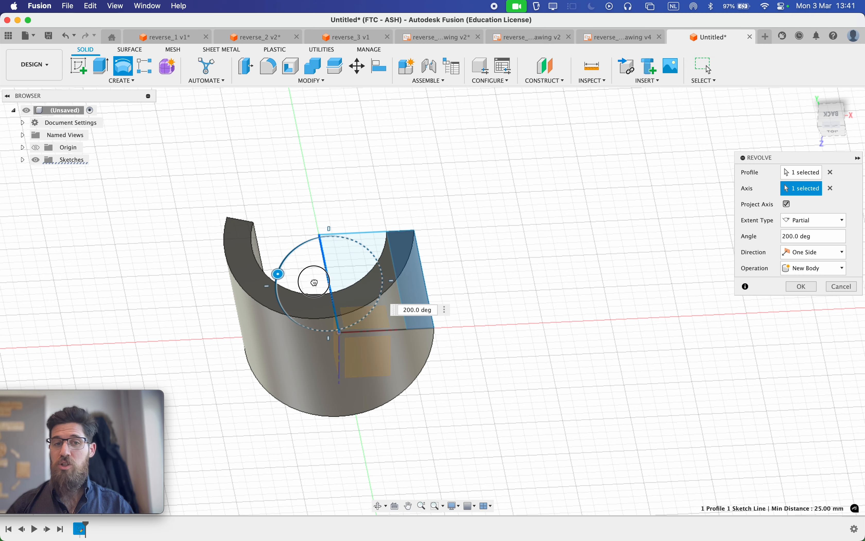
left_click(802, 286)
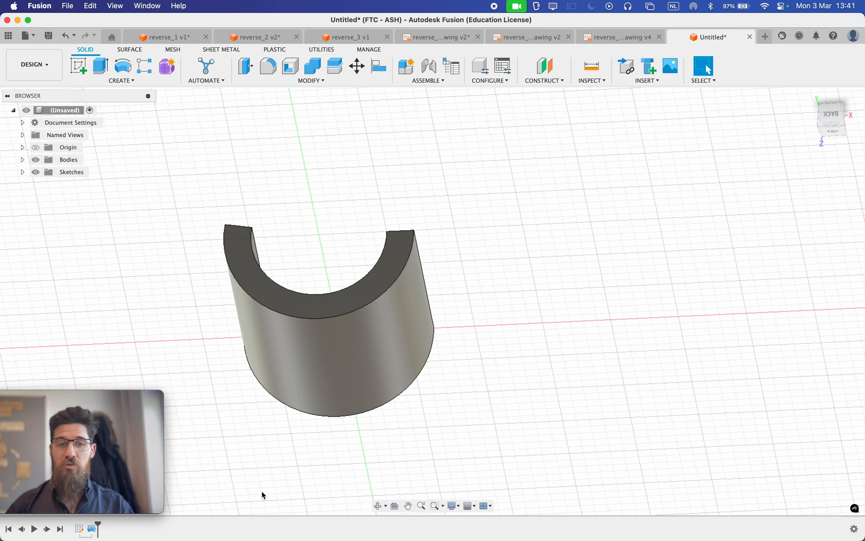
Edit the sketch to add a small rectangle projecting outward from the middle of the strip's outer edge, and finish the sketch.
double_click(79, 532)
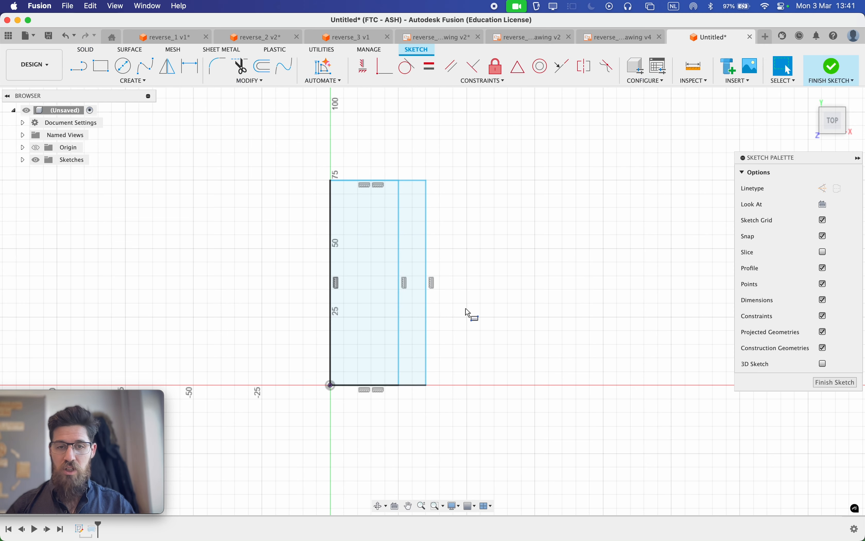
left_click(427, 262)
left_click(472, 298)
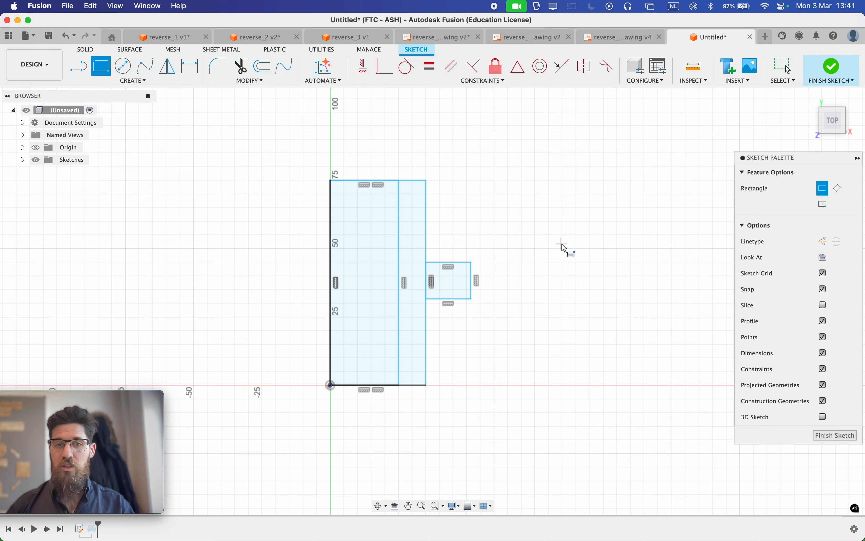
key("Escape")
left_click(819, 71)
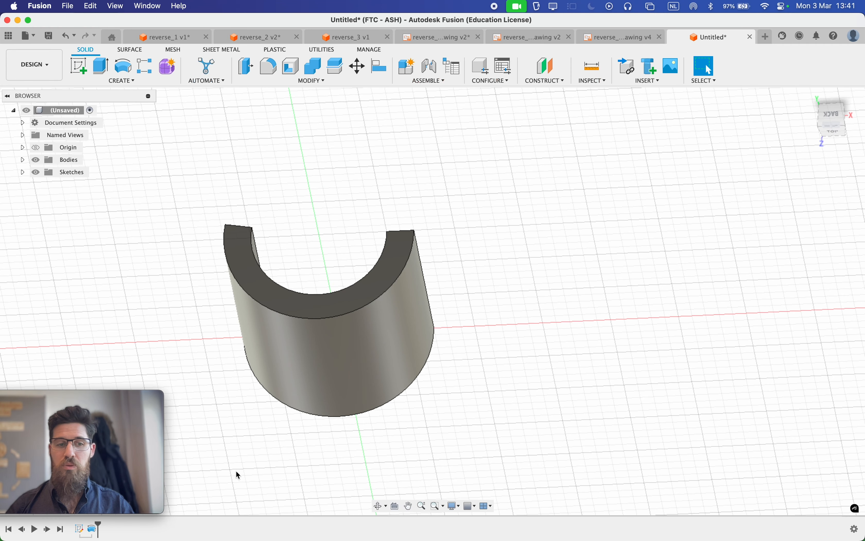
Edit the revolve to include the small projecting rectangle as a second profile and extend its angle to 355 degrees.
double_click(91, 533)
left_click(454, 282)
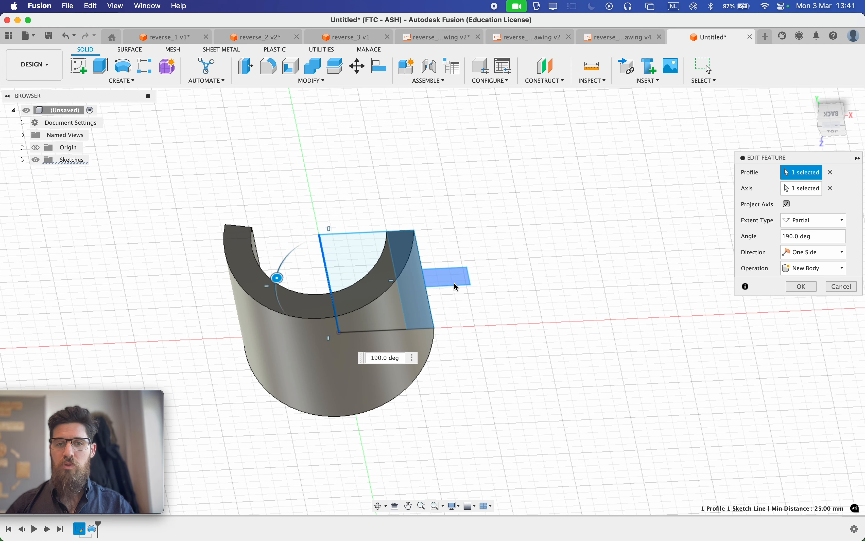
left_click_drag(274, 279, 387, 226)
middle_click_drag(387, 226, 545, 262, "shift")
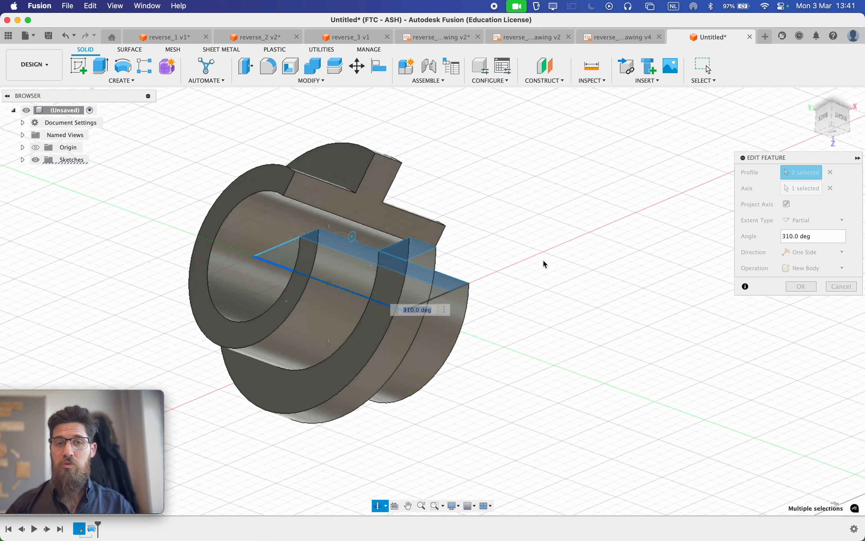
left_click_drag(353, 236, 401, 266)
mouse_move(403, 251)
left_mouse_down()
mouse_move(350, 168)
mouse_move(396, 224)
mouse_move(389, 253)
left_mouse_up()
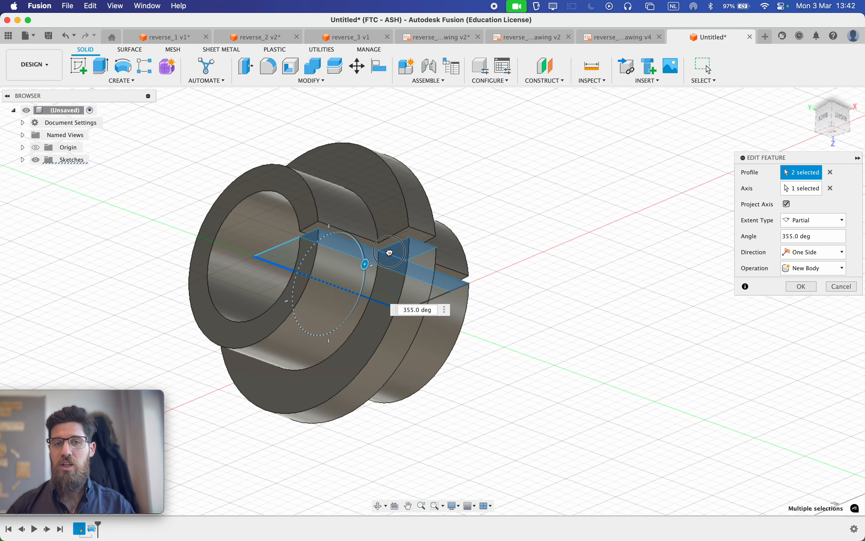
Consult the reverse_3 drawing, replay the reverse_3 model's feature history, and view the part from a higher angle.
left_click(628, 38)
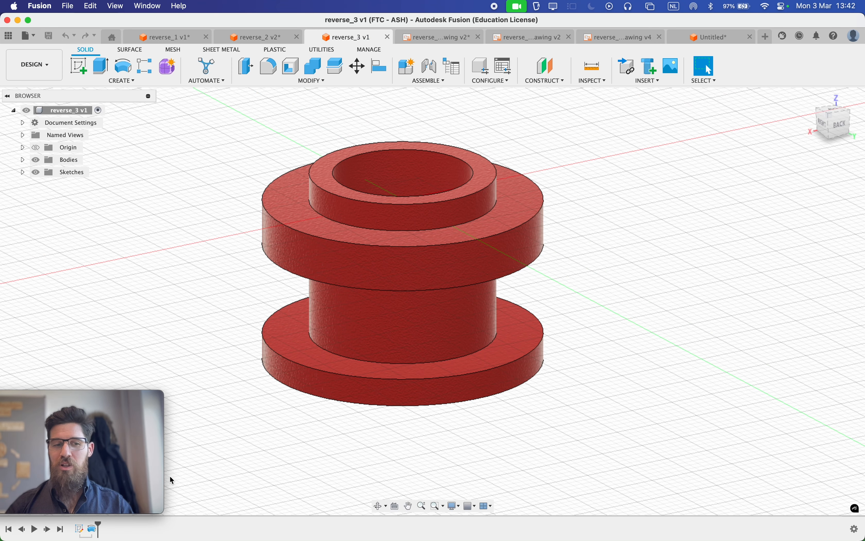
left_click(34, 529)
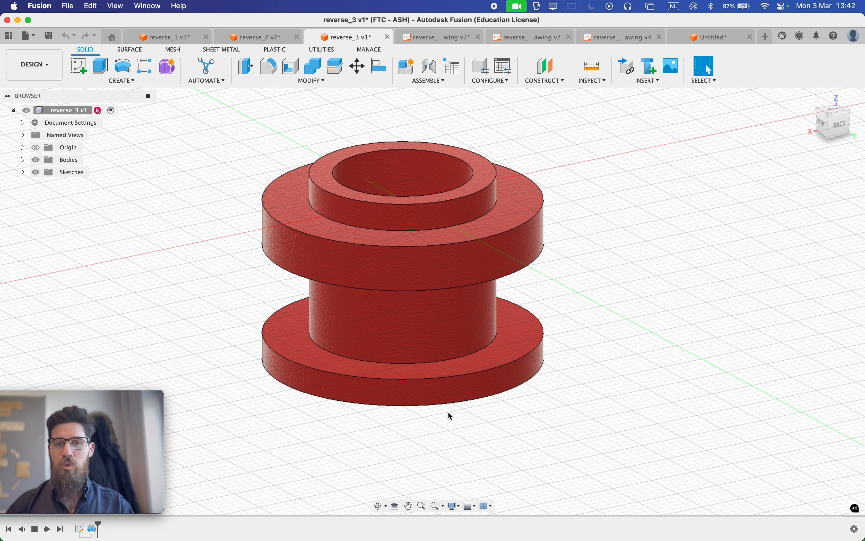
middle_click_drag(604, 358, 603, 380, "shift")
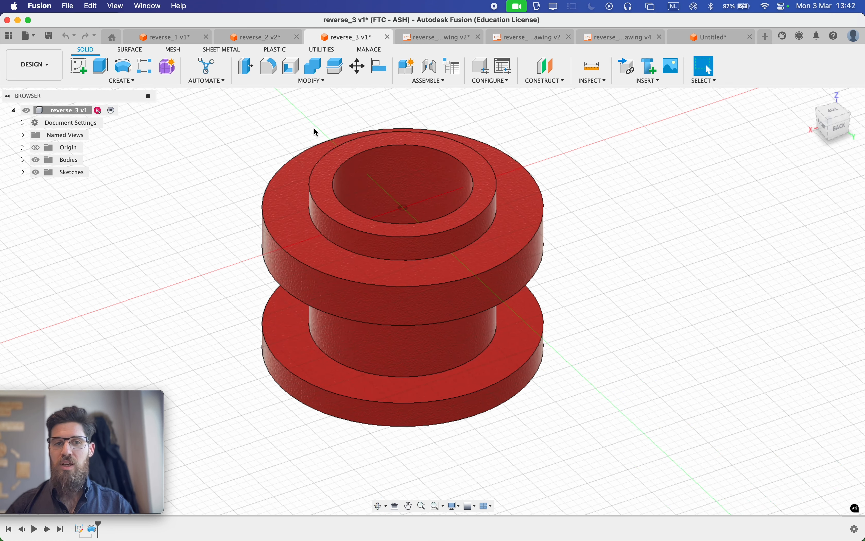